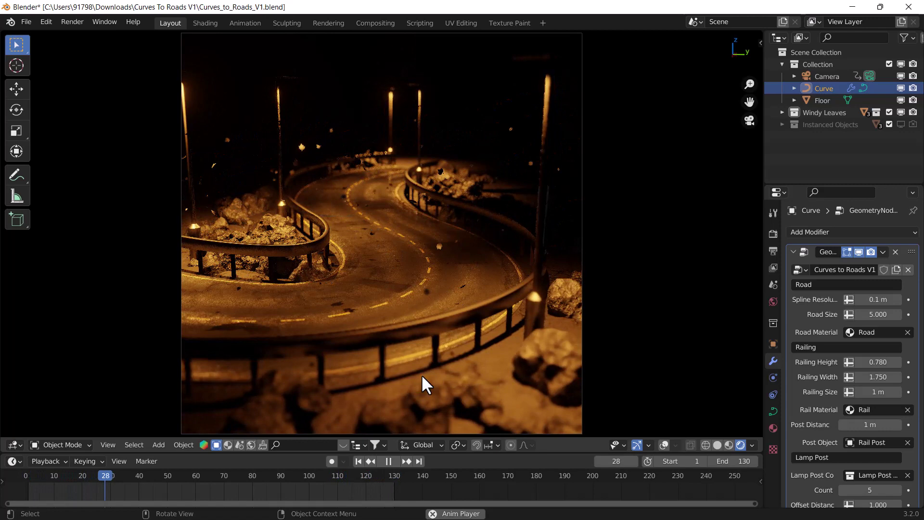
# Step: Stop the road scene's animation playback so it holds on frame 67
pyautogui.press('space')
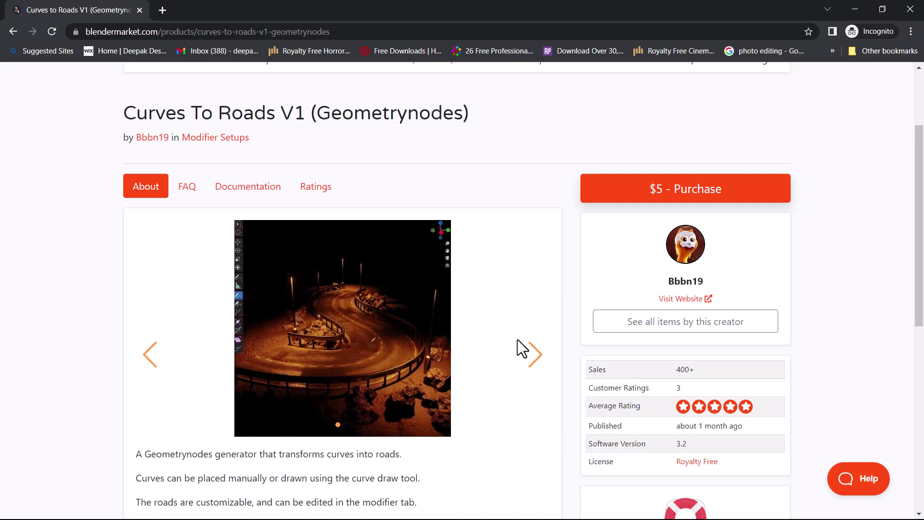
pyautogui.click(853, 11)
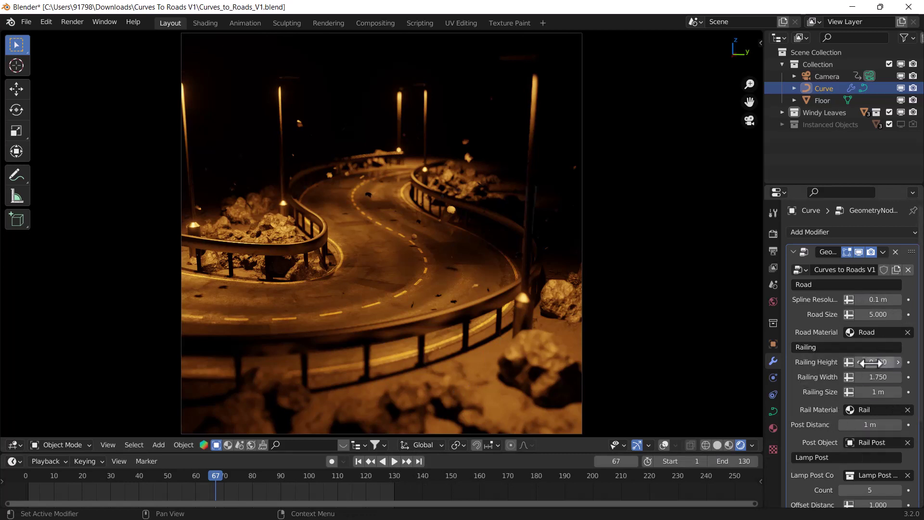
pyautogui.moveTo(870, 363)
pyautogui.mouseDown()
pyautogui.moveTo(887, 363)
pyautogui.moveTo(877, 362)
pyautogui.moveTo(879, 378)
pyautogui.moveTo(891, 378)
pyautogui.moveTo(873, 378)
pyautogui.mouseUp()
pyautogui.scroll(-3, 839, 433)
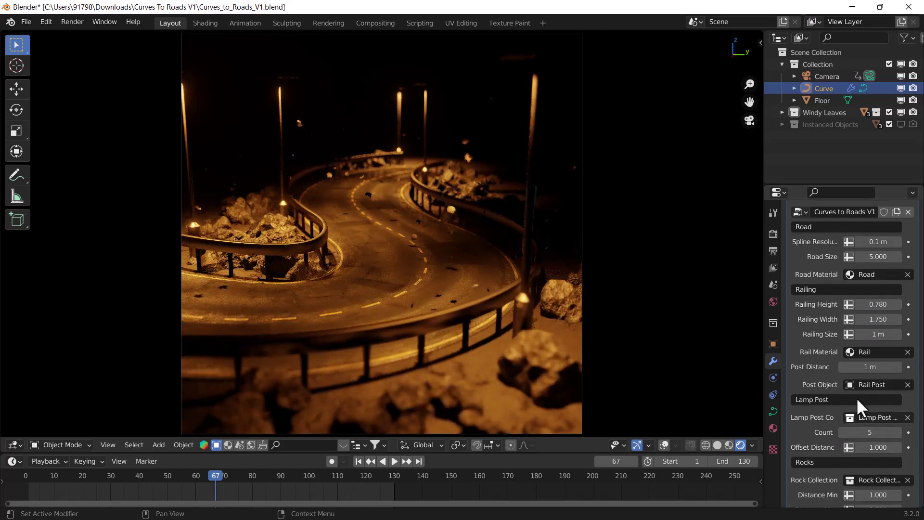
pyautogui.scroll(-1, 856, 397)
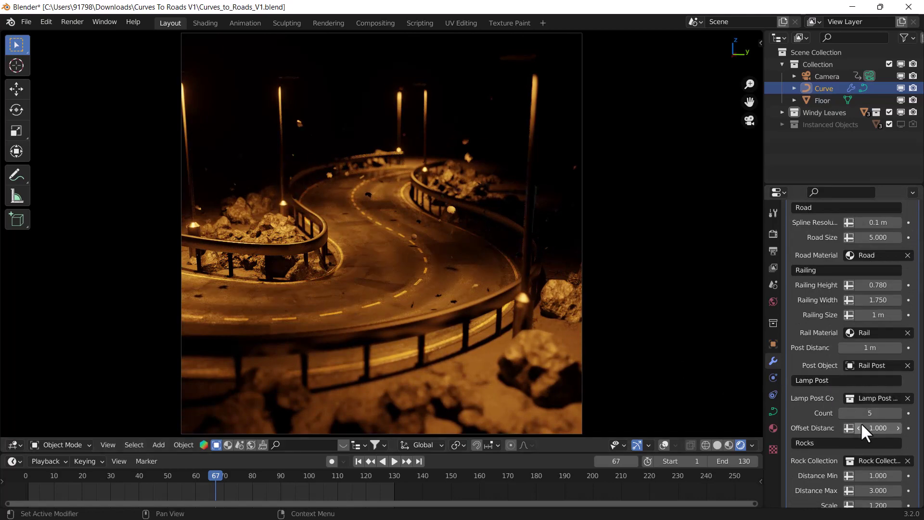
pyautogui.moveTo(866, 413)
pyautogui.mouseDown()
pyautogui.moveTo(895, 412)
pyautogui.moveTo(866, 413)
pyautogui.mouseUp()
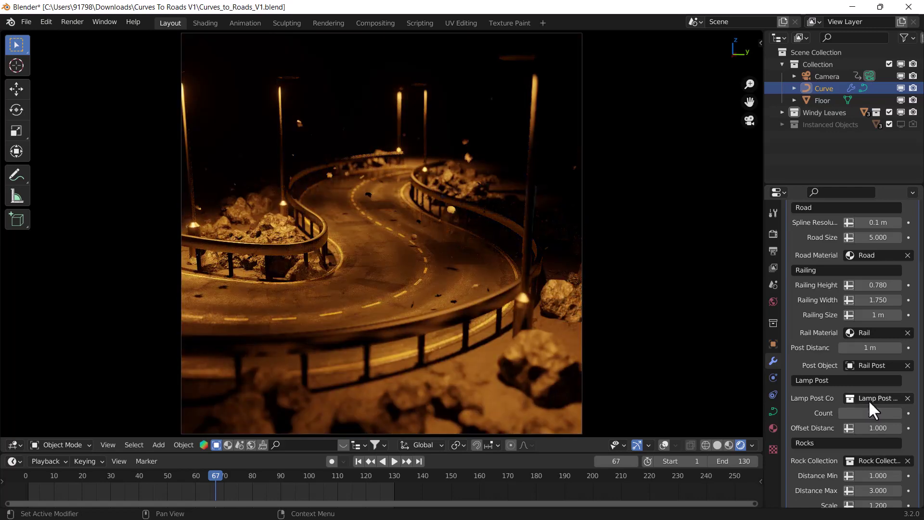
pyautogui.scroll(-2, 861, 433)
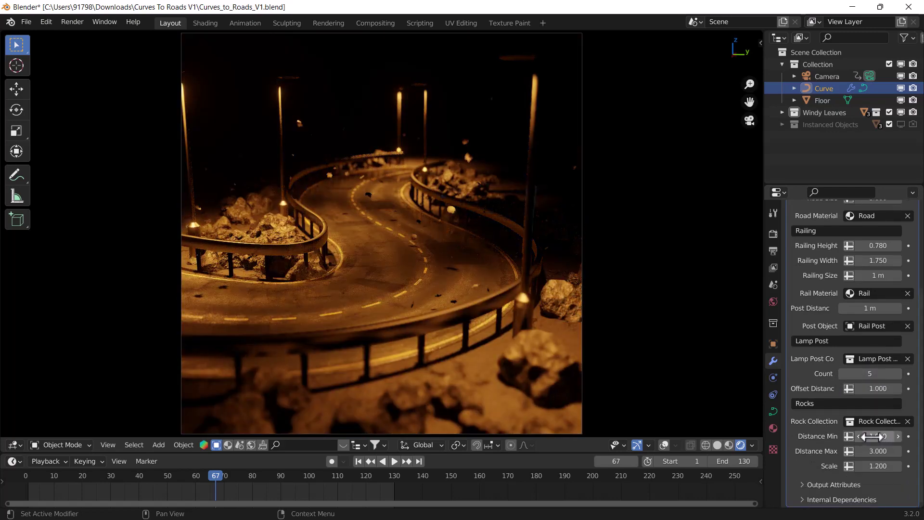
pyautogui.moveTo(870, 436); pyautogui.dragTo(839, 436)
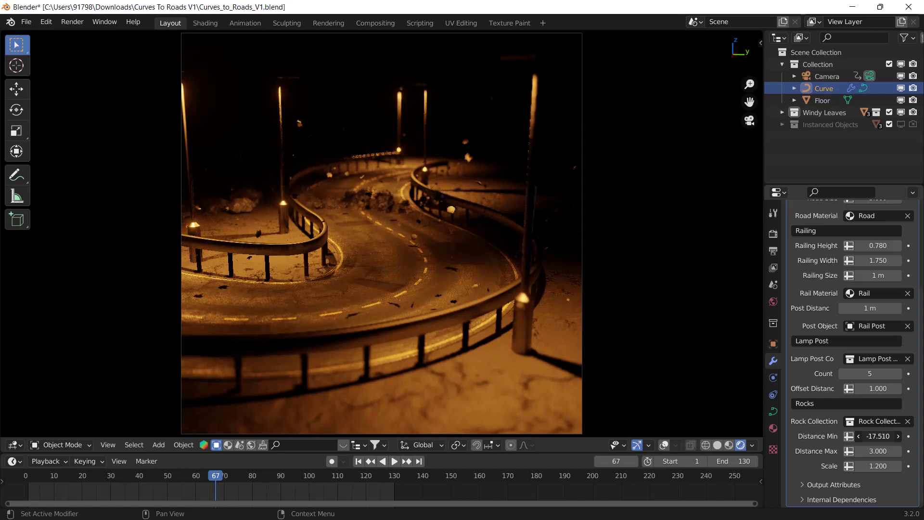
pyautogui.press('Escape')
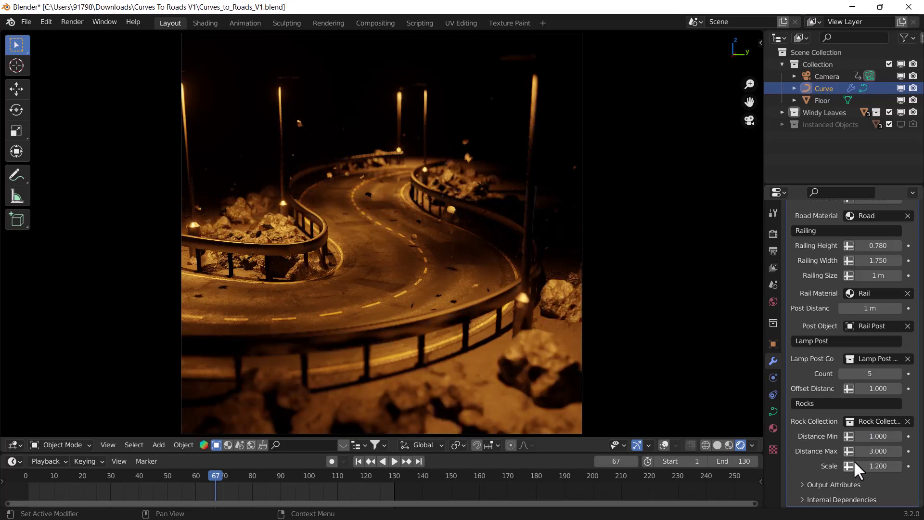
pyautogui.moveTo(856, 467); pyautogui.dragTo(885, 467)
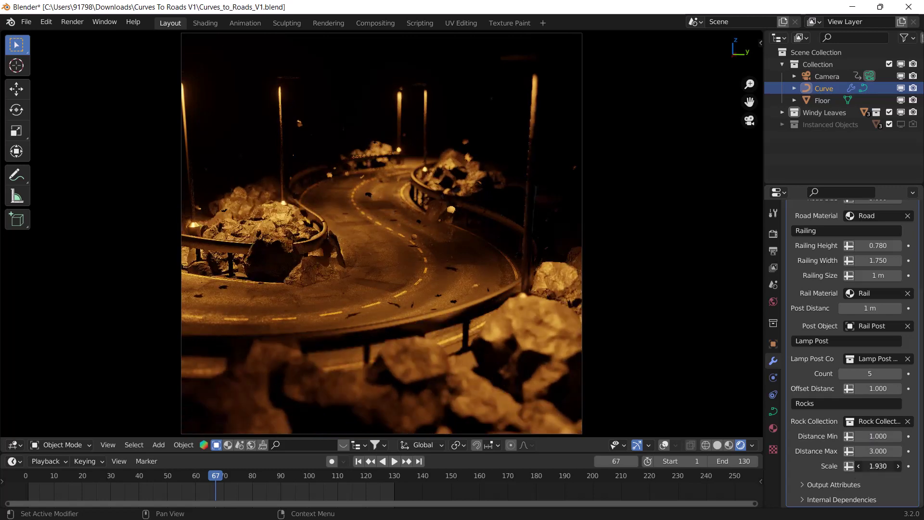
pyautogui.press('Escape')
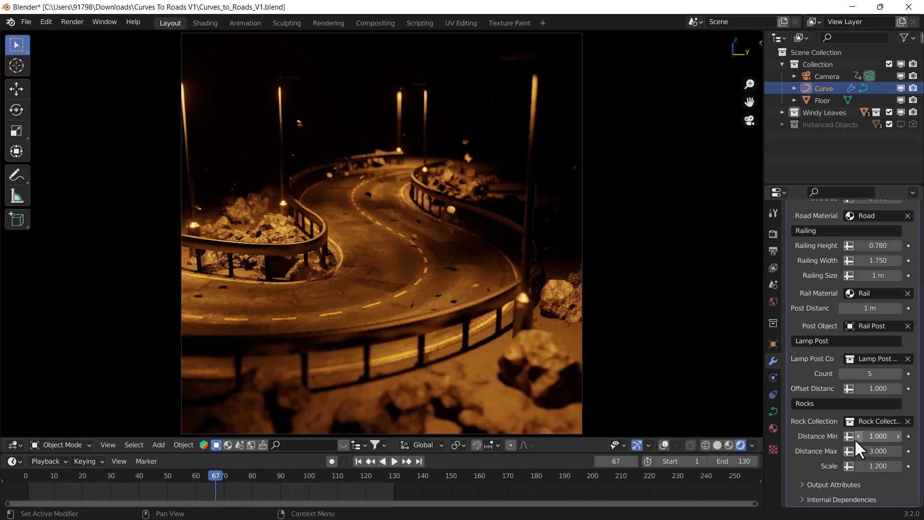
pyautogui.scroll(5, 853, 438)
pyautogui.scroll(1, 856, 438)
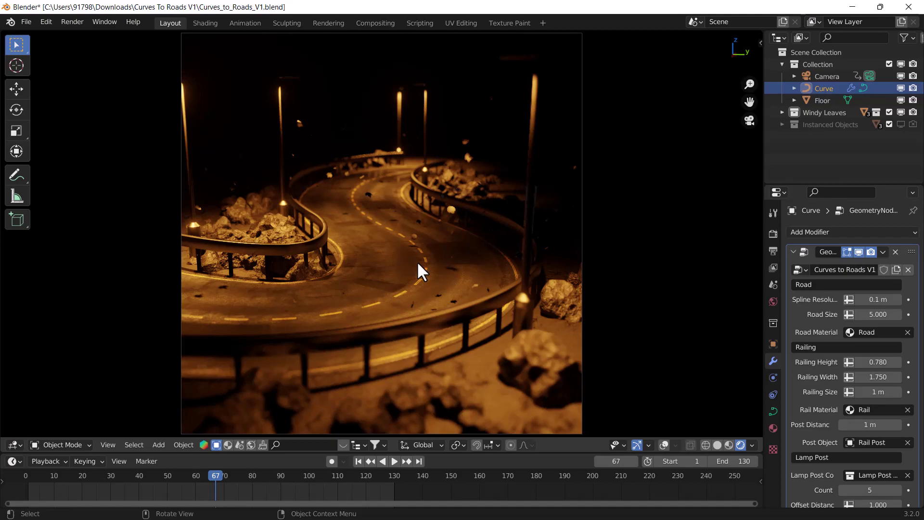
# Step: Leave camera view for a low free perspective of the road and enter Edit Mode on the road curve
pyautogui.press('KP_0')
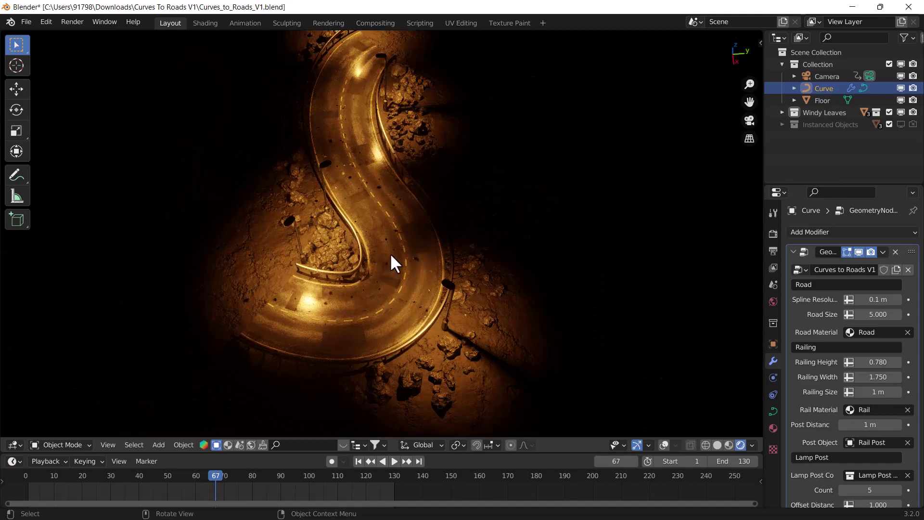
pyautogui.moveTo(390, 253); pyautogui.dragTo(359, 194, button='middle')
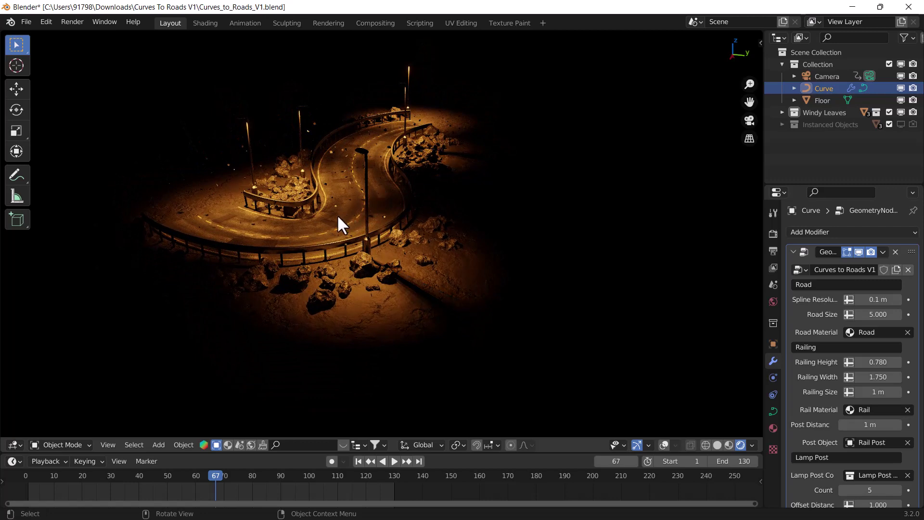
pyautogui.press('Tab')
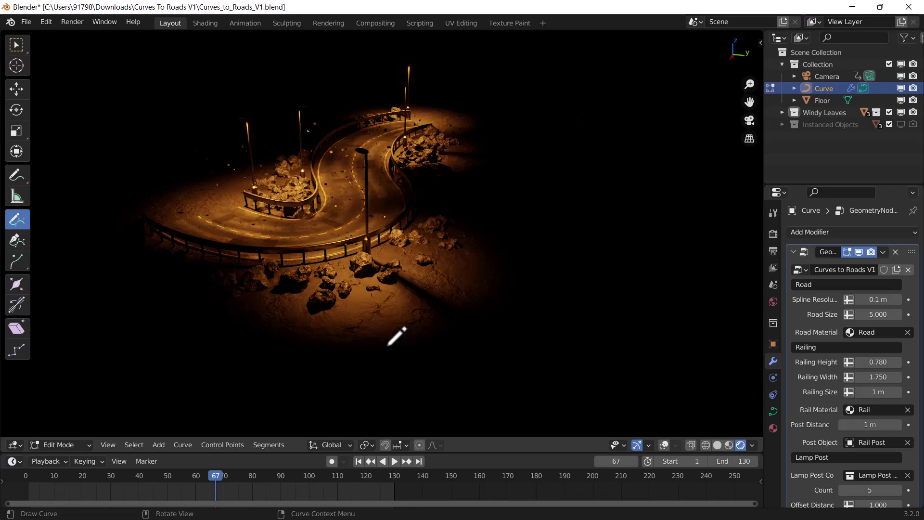
# Step: Sketch four freehand curves across the ground, including one on the right, each generating a new road
pyautogui.moveTo(453, 344)
pyautogui.mouseDown()
pyautogui.moveTo(507, 336)
pyautogui.moveTo(586, 217)
pyautogui.mouseUp()
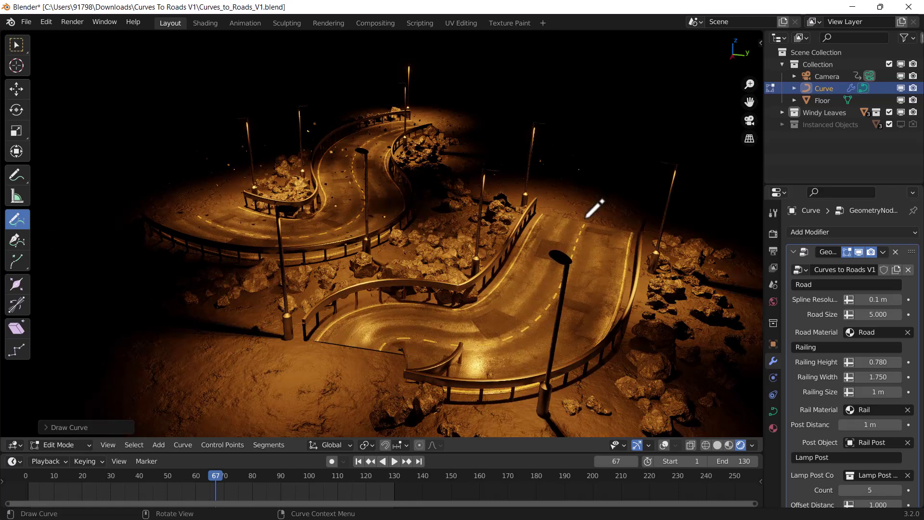
pyautogui.scroll(-5, 552, 240)
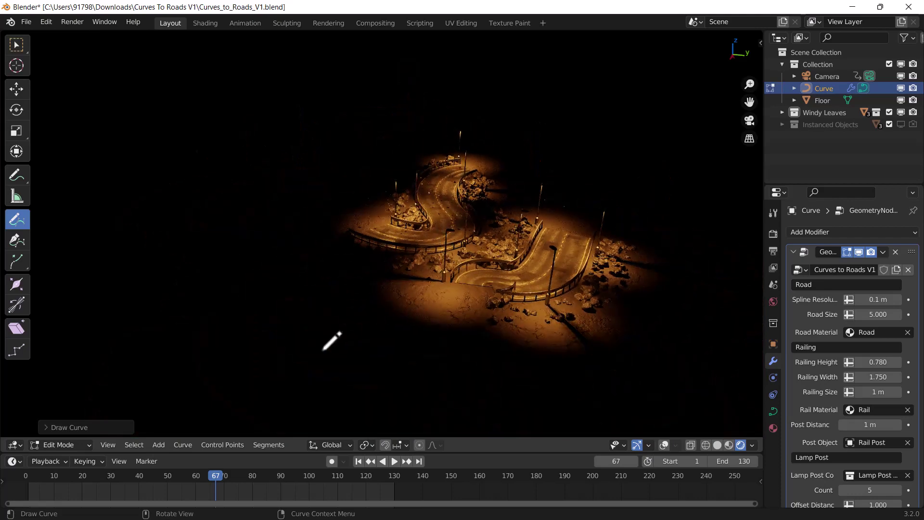
pyautogui.moveTo(243, 342)
pyautogui.mouseDown()
pyautogui.moveTo(275, 320)
pyautogui.moveTo(373, 362)
pyautogui.moveTo(463, 345)
pyautogui.mouseUp()
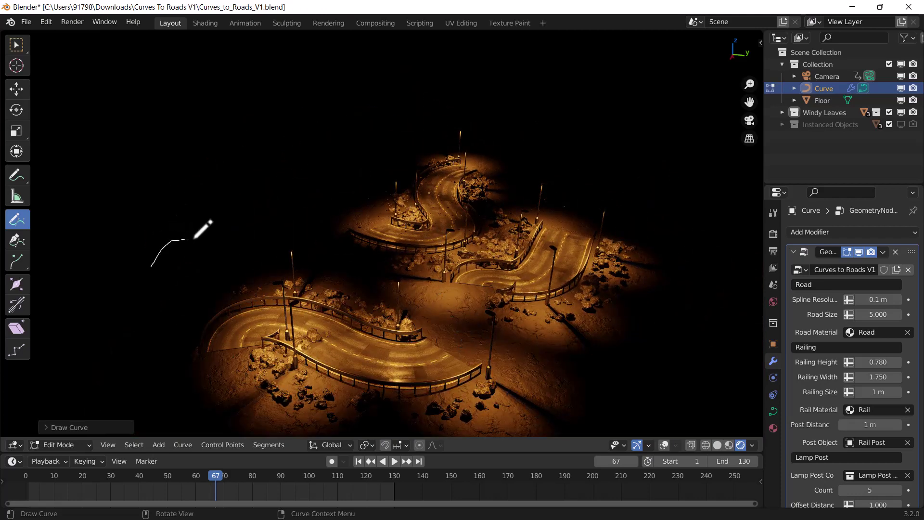
pyautogui.moveTo(369, 131); pyautogui.dragTo(419, 92)
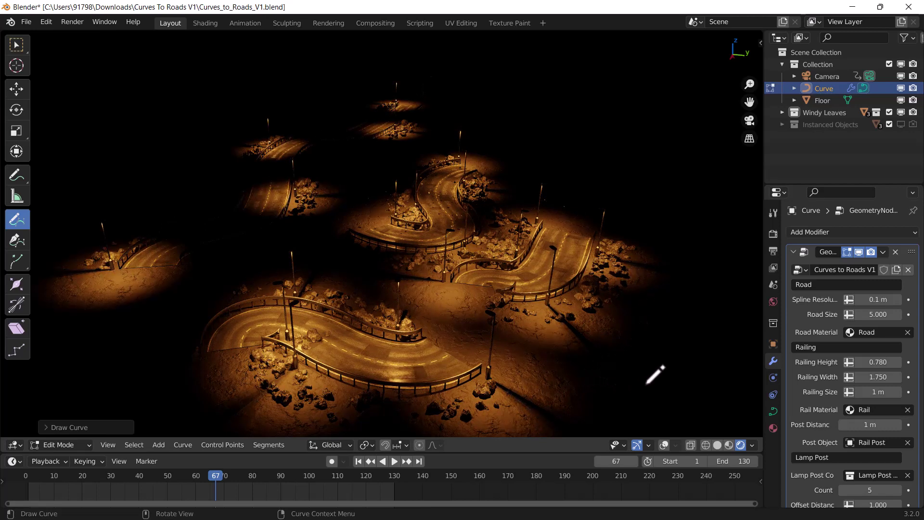
pyautogui.moveTo(647, 380); pyautogui.dragTo(698, 344)
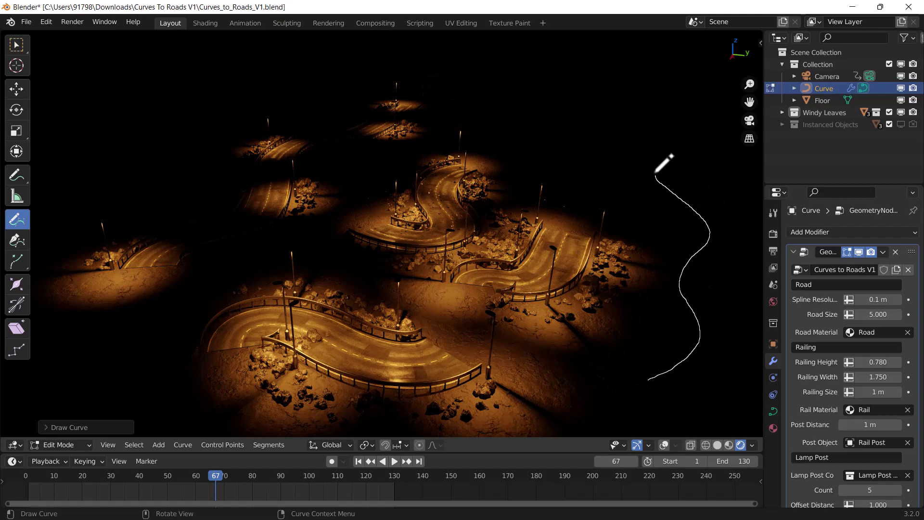
pyautogui.moveTo(653, 150); pyautogui.dragTo(660, 141)
pyautogui.scroll(-6, 511, 285)
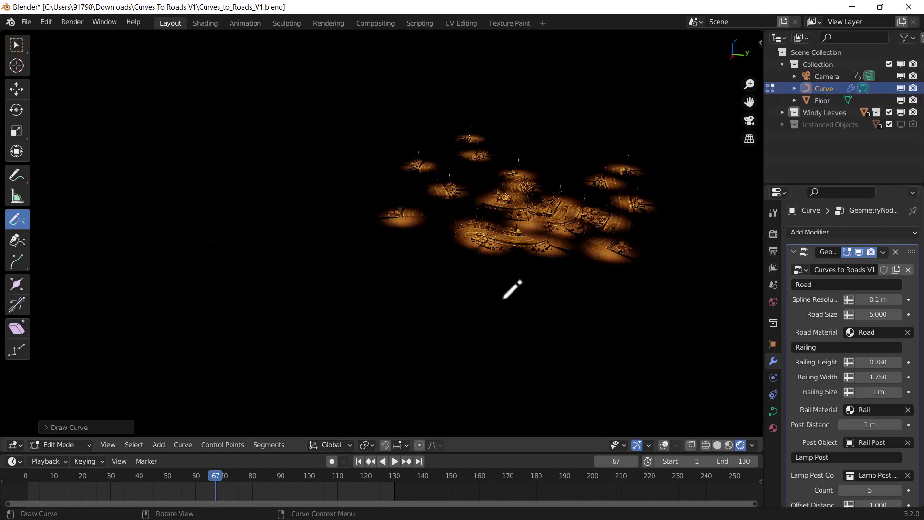
pyautogui.scroll(8, 522, 268)
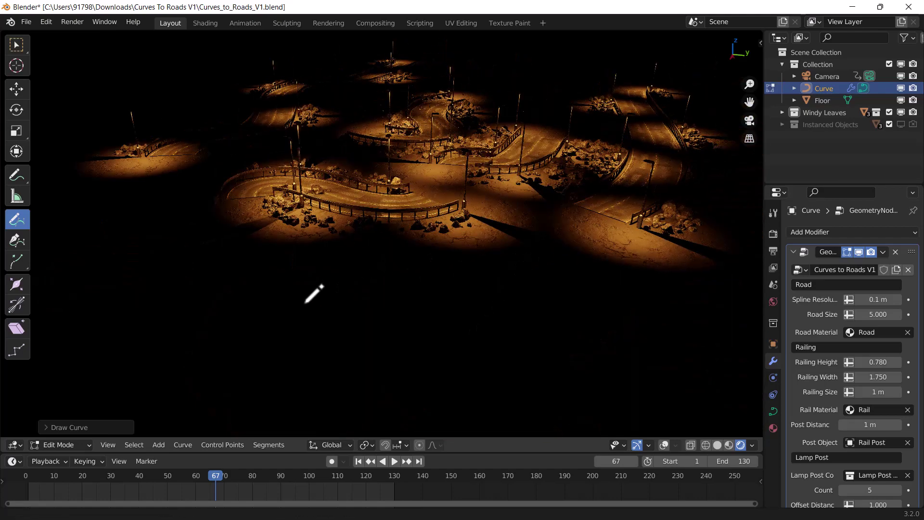
pyautogui.scroll(1, 277, 364)
# Step: Draw a wavy road curve and another in the empty dark area, then pan over the road layout
pyautogui.moveTo(340, 337)
pyautogui.mouseDown()
pyautogui.moveTo(382, 371)
pyautogui.moveTo(407, 373)
pyautogui.moveTo(437, 350)
pyautogui.mouseUp()
pyautogui.moveTo(564, 350); pyautogui.dragTo(597, 325)
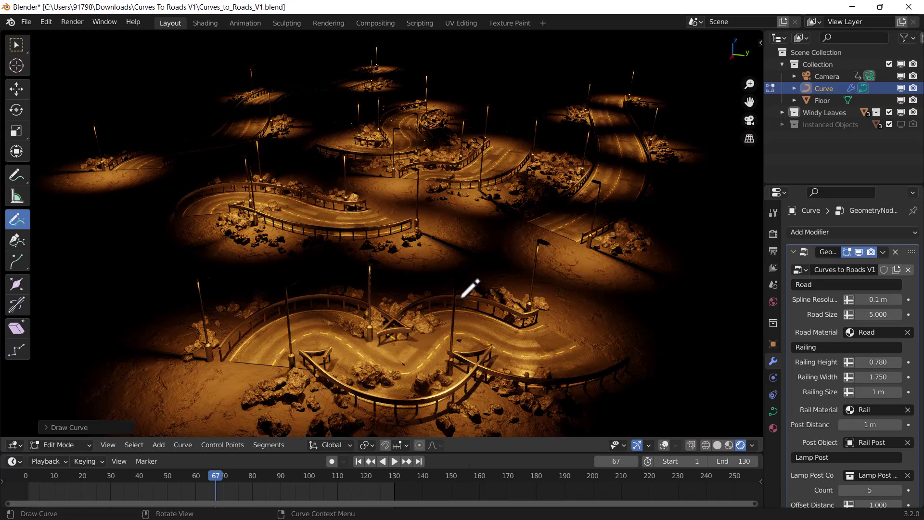
pyautogui.keyDown('shift'); pyautogui.moveTo(466, 305); pyautogui.dragTo(411, 355, button='middle'); pyautogui.keyUp('shift')
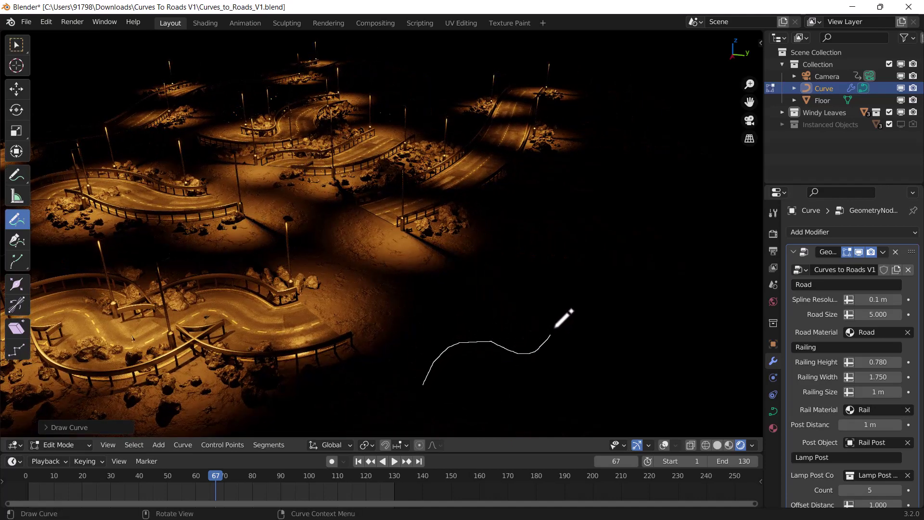
pyautogui.moveTo(574, 267); pyautogui.dragTo(598, 239)
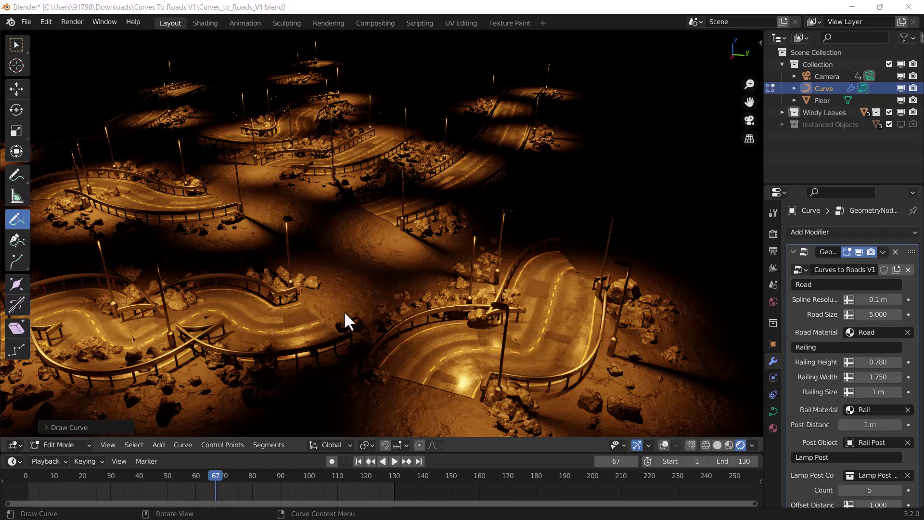
pyautogui.keyDown('shift'); pyautogui.moveTo(345, 311); pyautogui.dragTo(415, 374, button='middle'); pyautogui.keyUp('shift')
pyautogui.scroll(-5, 422, 366)
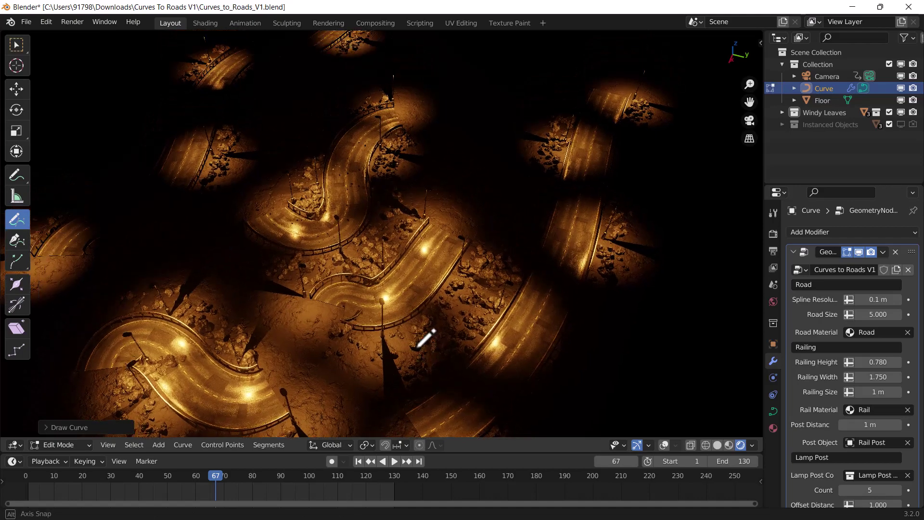
pyautogui.keyDown('shift'); pyautogui.moveTo(432, 317); pyautogui.dragTo(409, 297, button='middle'); pyautogui.keyUp('shift')
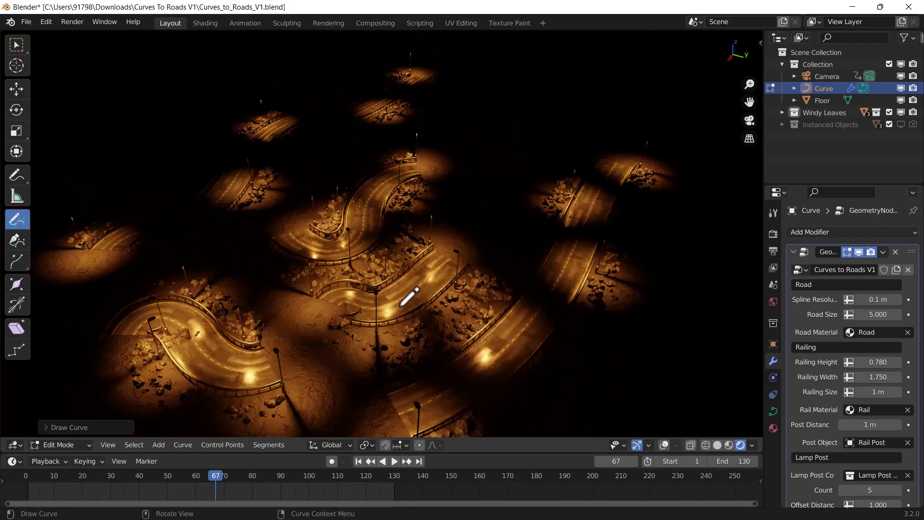